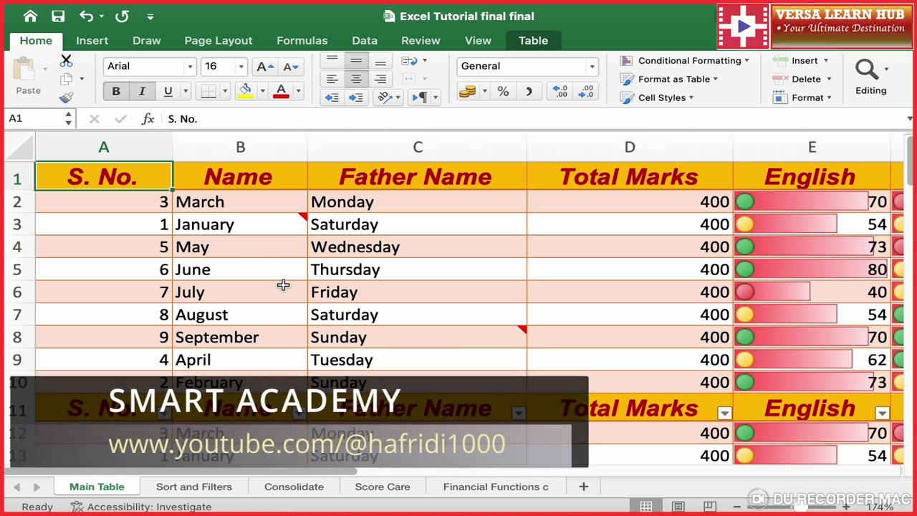
# Step: Show the Formulas ribbon and preview the list of Financial functions
pyautogui.click(319, 40)
pyautogui.click(119, 99)
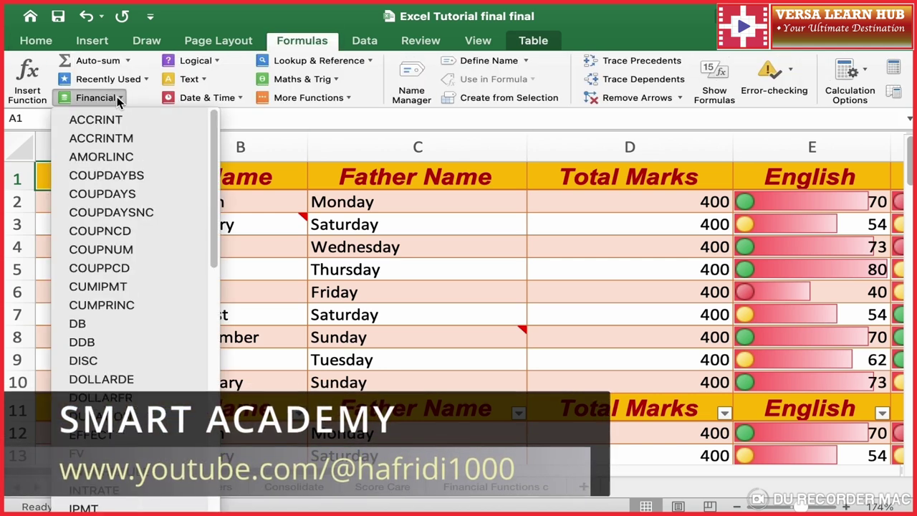
pyautogui.click(119, 98)
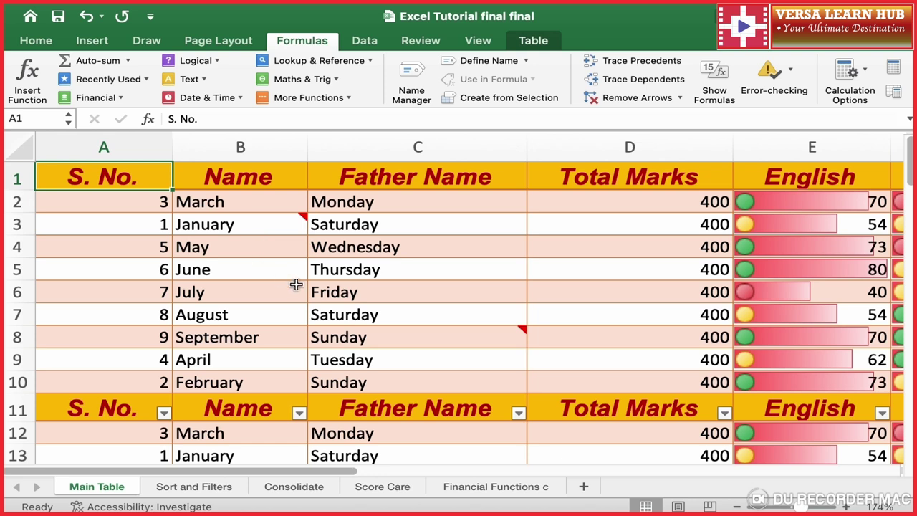
# Step: Switch to the Financial Functions sheet and review its Year (2019–2024) and Cash Flow columns
pyautogui.click(516, 488)
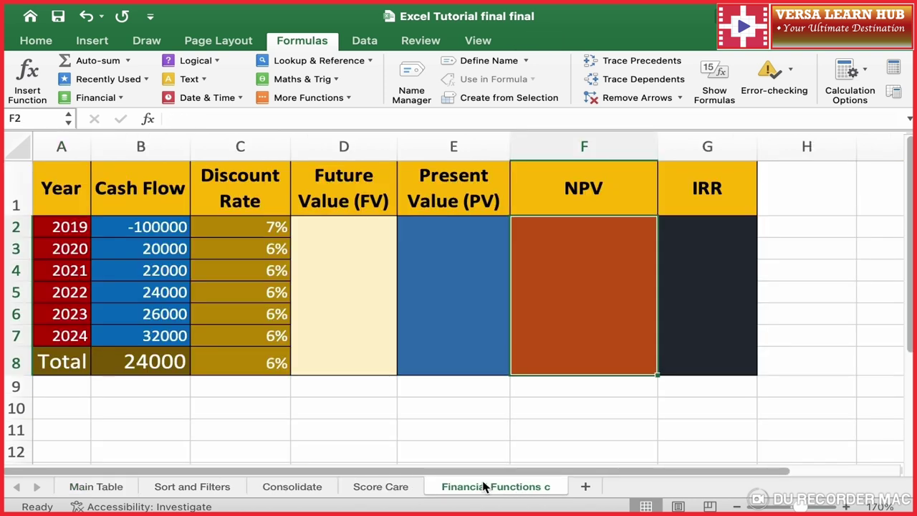
pyautogui.moveTo(72, 188); pyautogui.dragTo(682, 330)
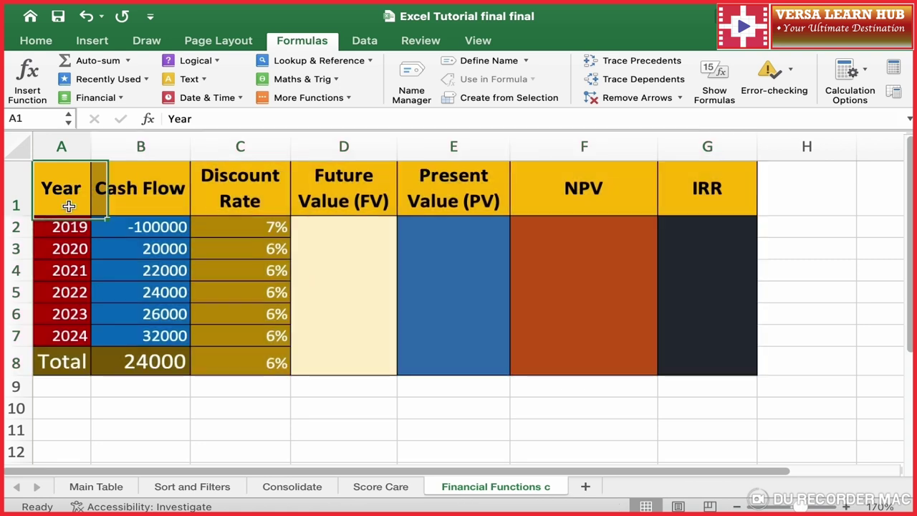
pyautogui.click(68, 206)
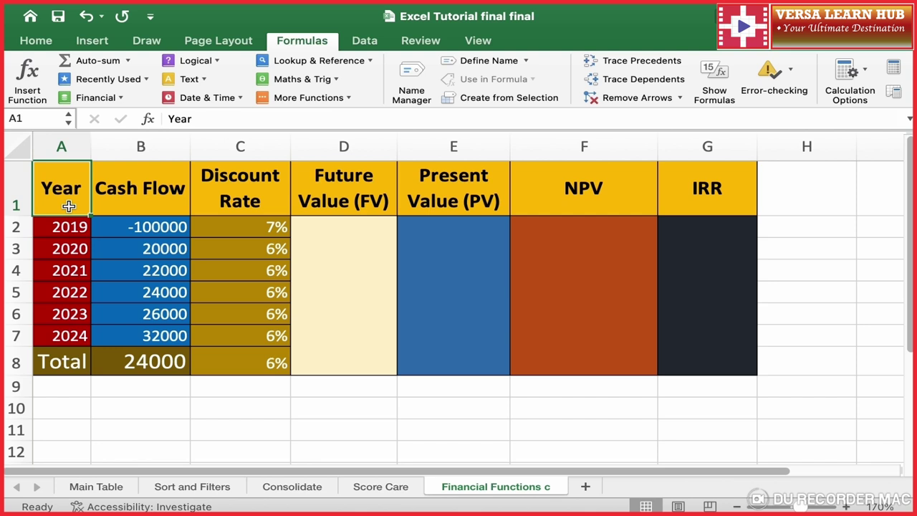
pyautogui.click(59, 146)
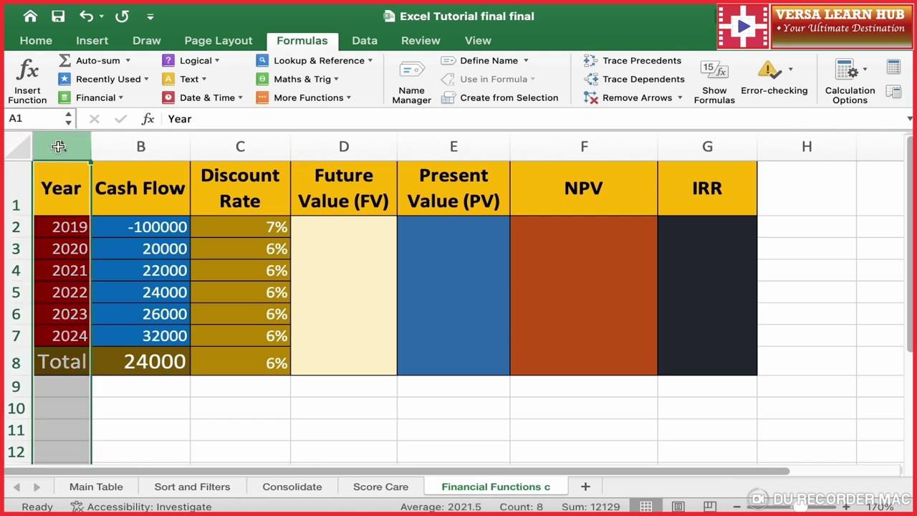
pyautogui.click(75, 228)
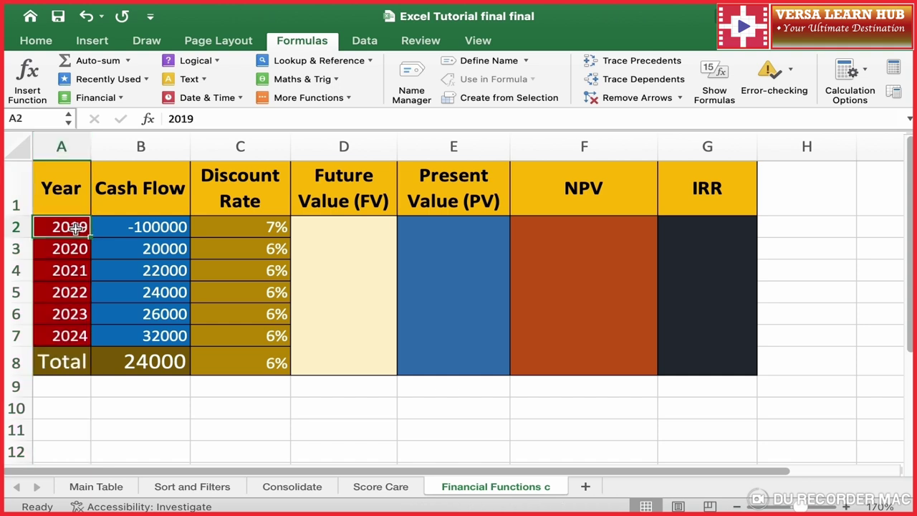
pyautogui.click(70, 340)
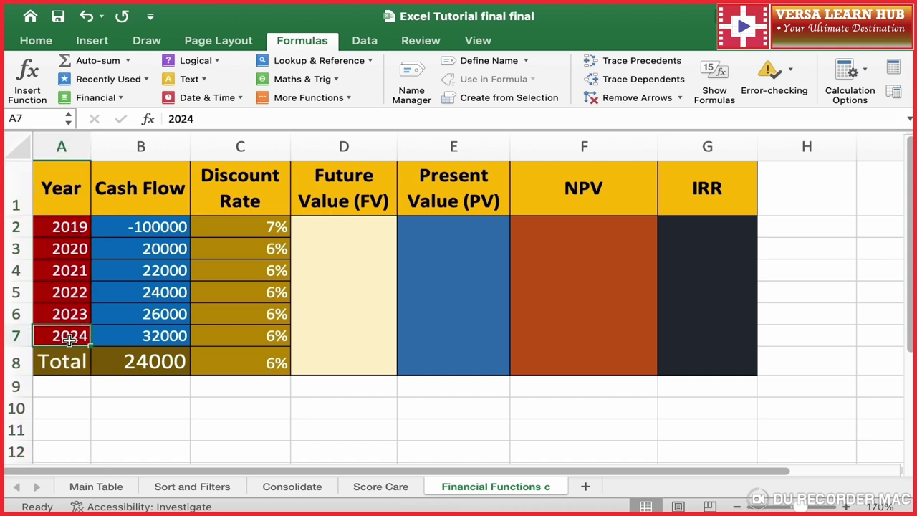
pyautogui.click(147, 146)
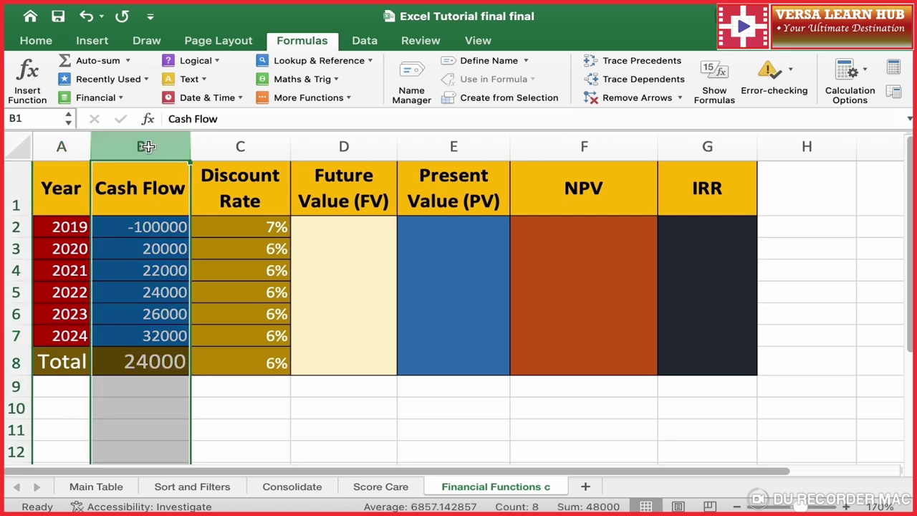
# Step: Review the -100000 investment, the positive yearly cash flows, the B8 SUM total and the 6% Discount Rate column
pyautogui.click(151, 231)
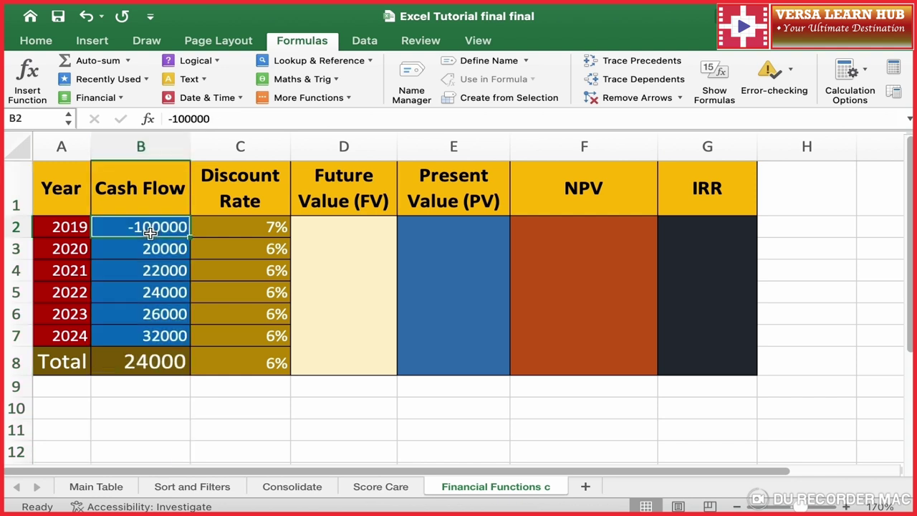
pyautogui.moveTo(155, 248); pyautogui.dragTo(161, 329)
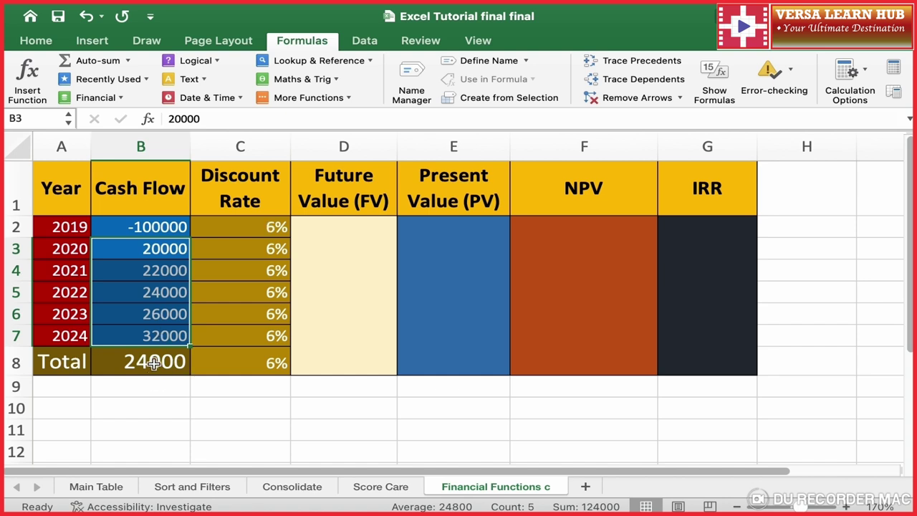
pyautogui.click(154, 363)
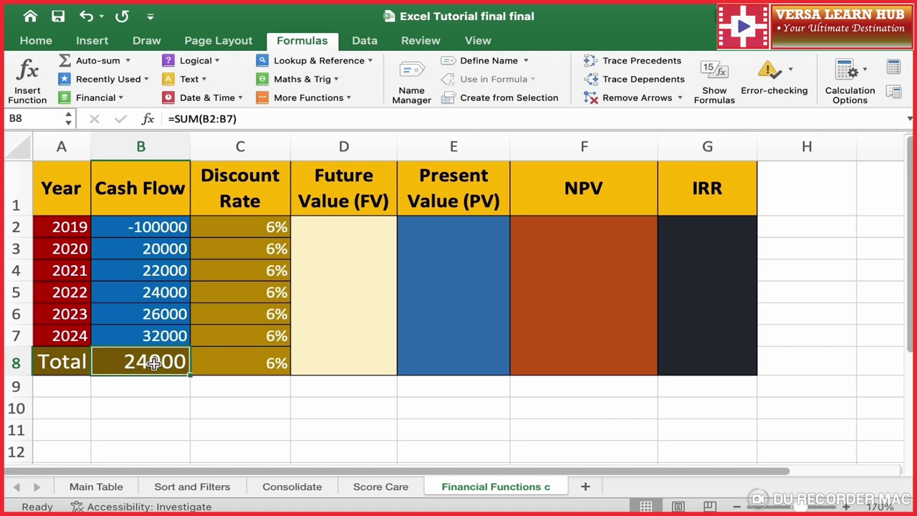
pyautogui.click(248, 145)
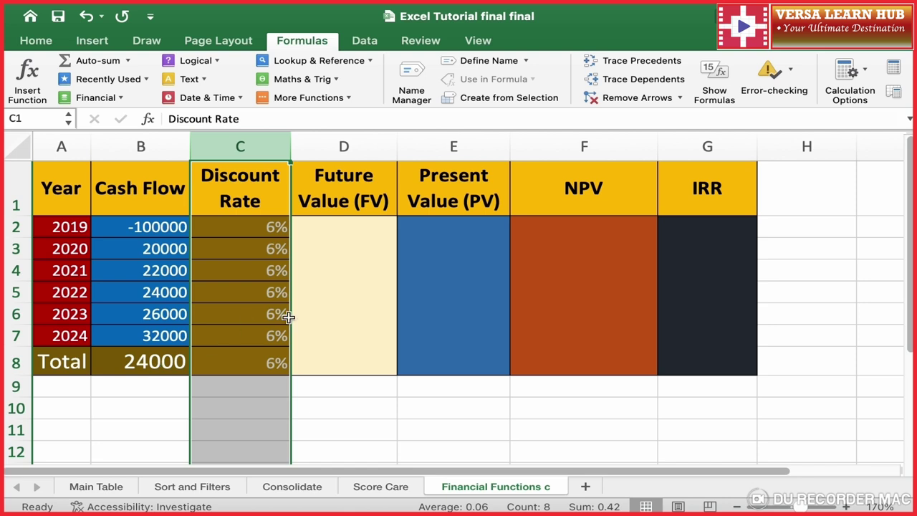
pyautogui.click(368, 276)
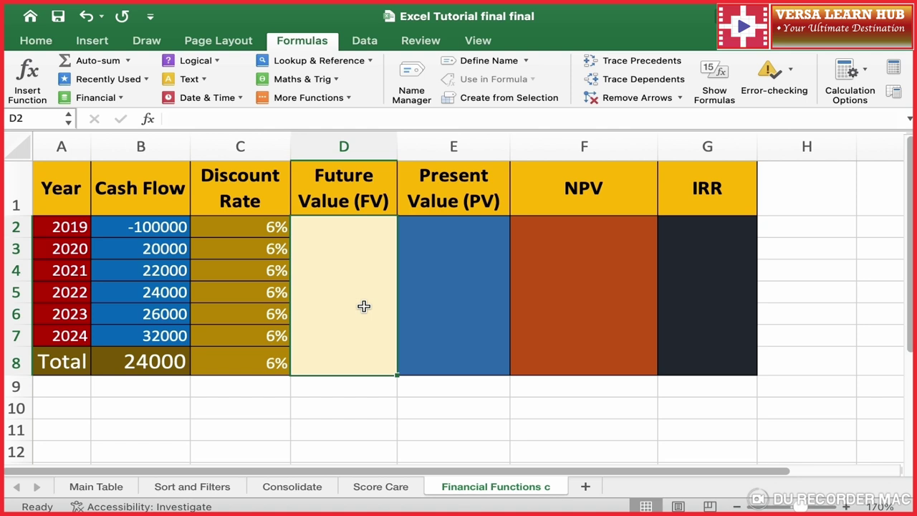
# Step: Insert the FV function into the Future Value cell through the Formula Builder search
pyautogui.click(26, 96)
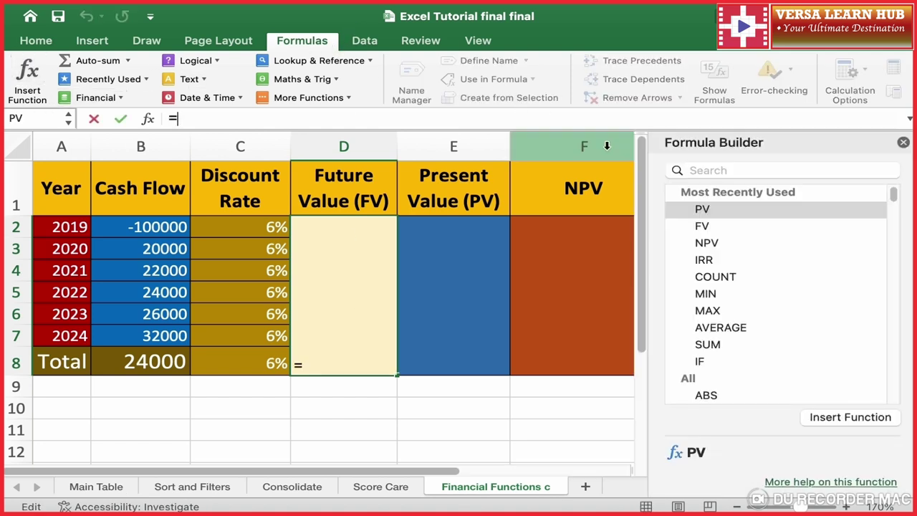
pyautogui.click(715, 170)
pyautogui.write('f')
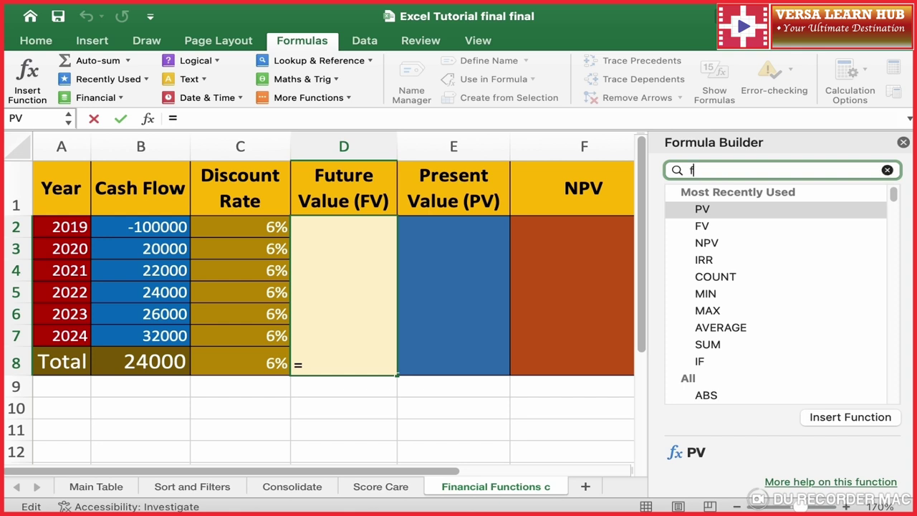
pyautogui.write('v')
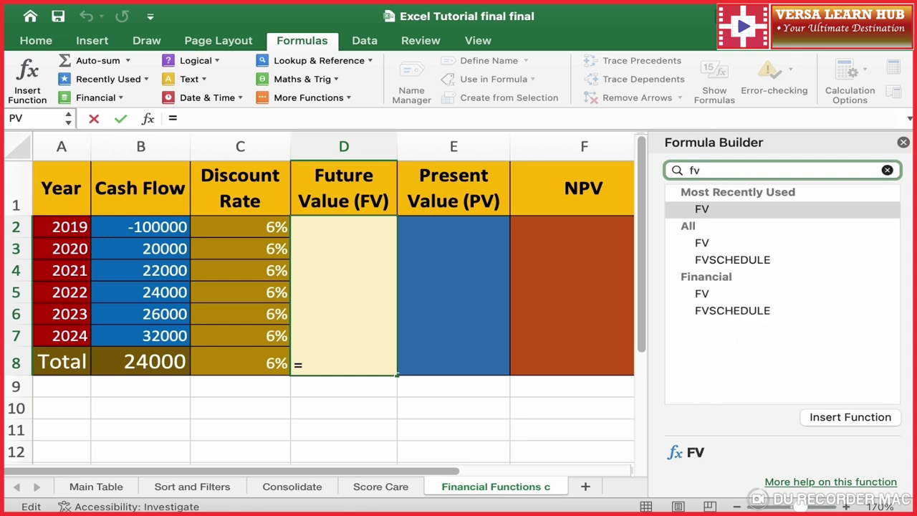
pyautogui.doubleClick(743, 212)
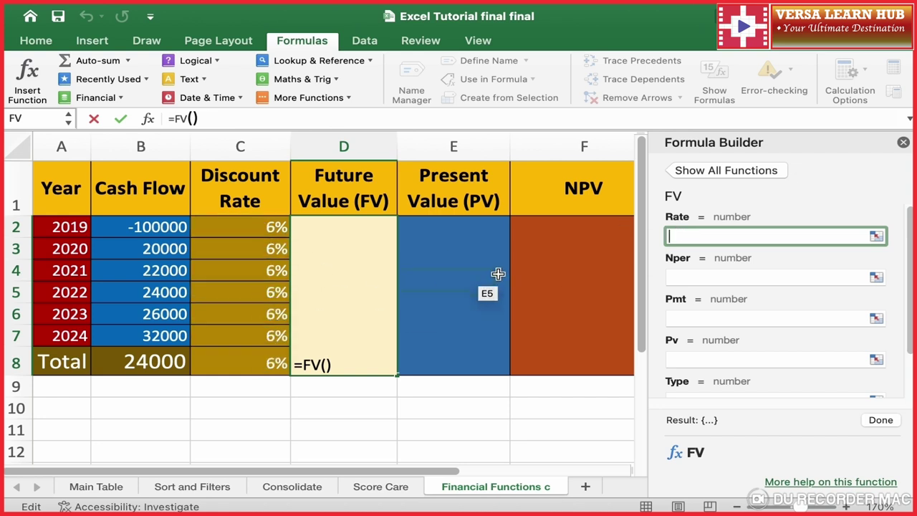
# Step: Set FV arguments Rate 6%, Nper 6 and Pv B8, giving (Rs34,044.46)
pyautogui.write('6')
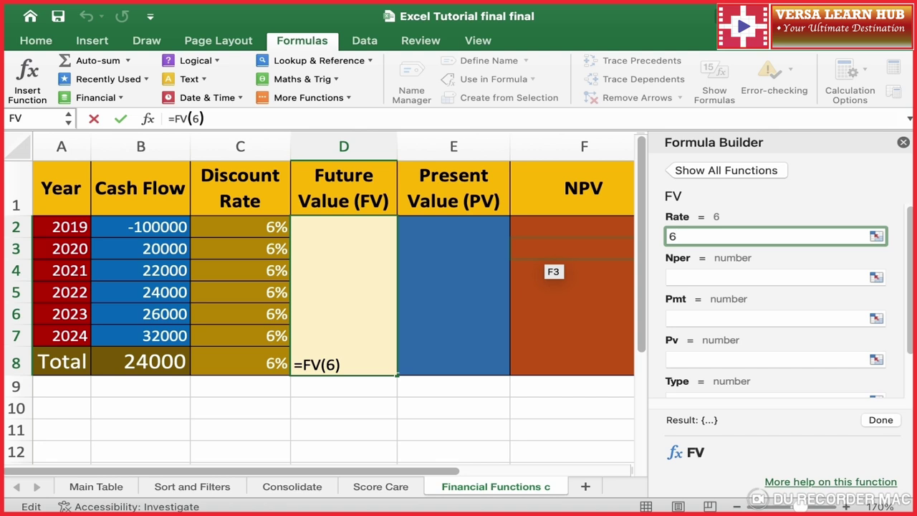
pyautogui.write('%')
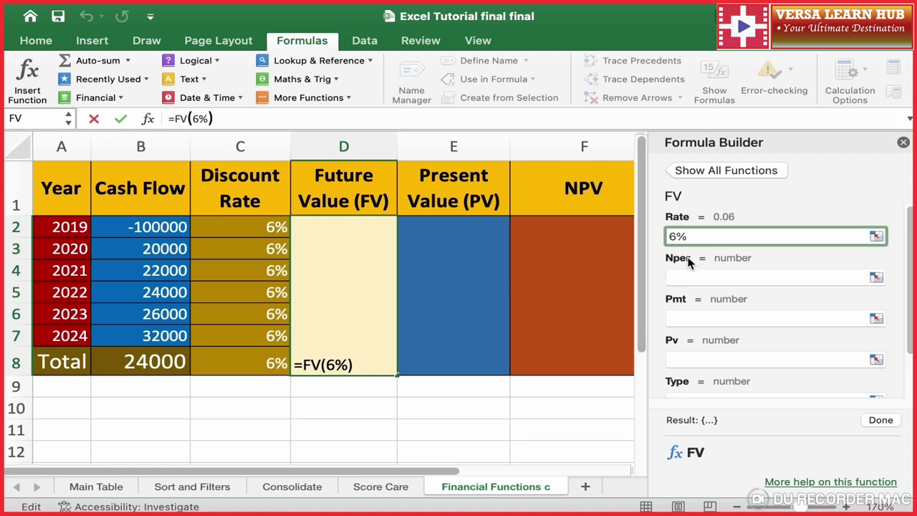
pyautogui.click(687, 279)
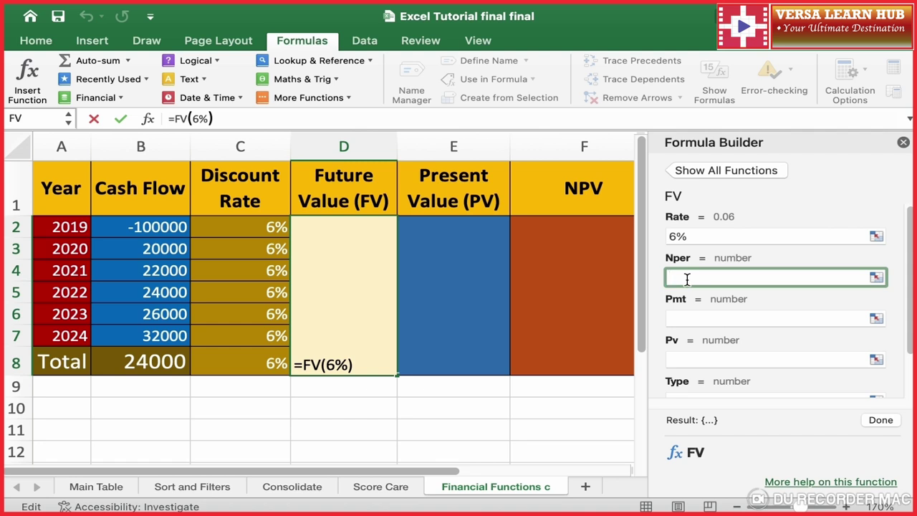
pyautogui.write('6')
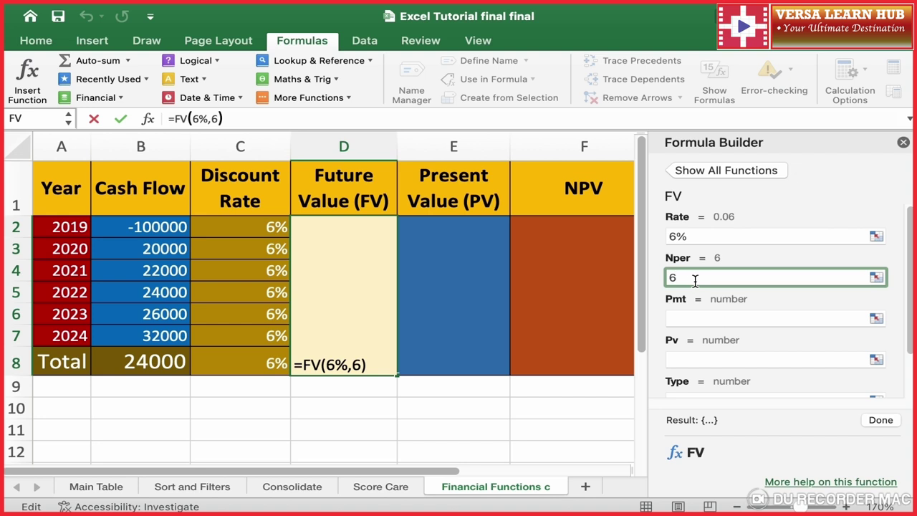
pyautogui.moveTo(692, 304)
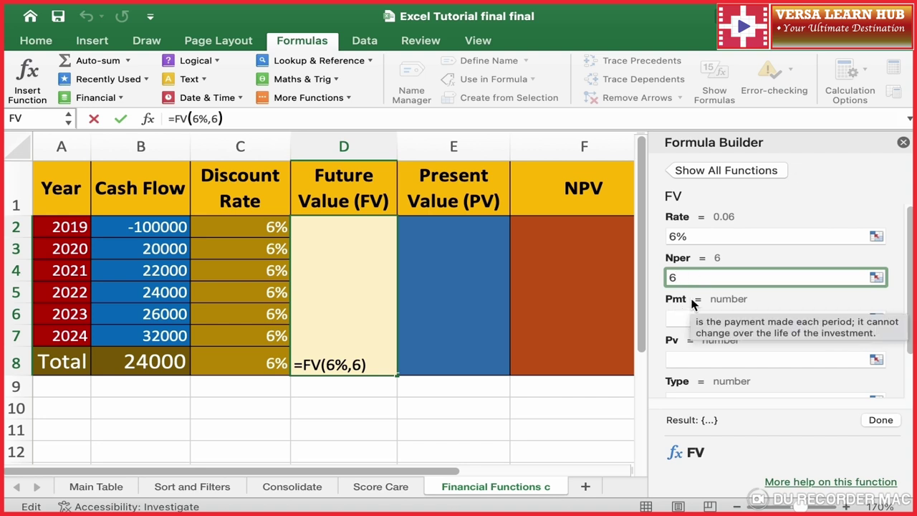
pyautogui.click(681, 360)
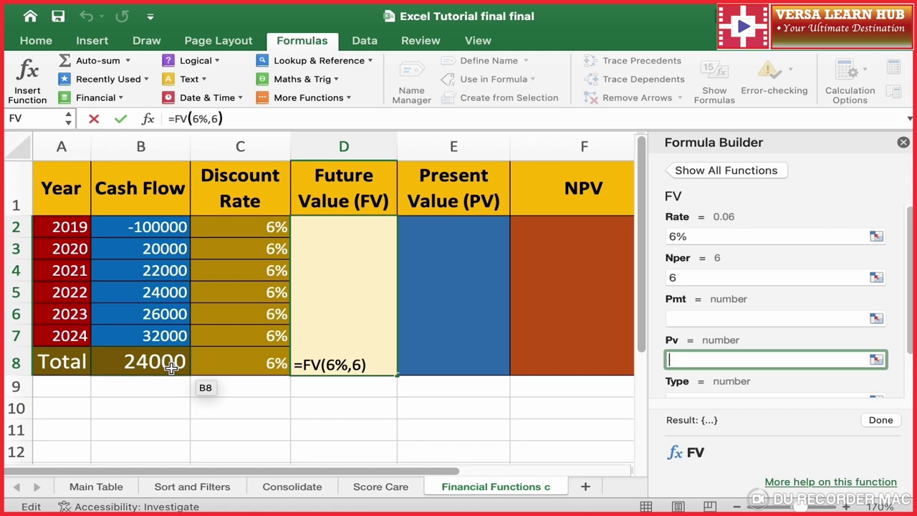
pyautogui.click(171, 367)
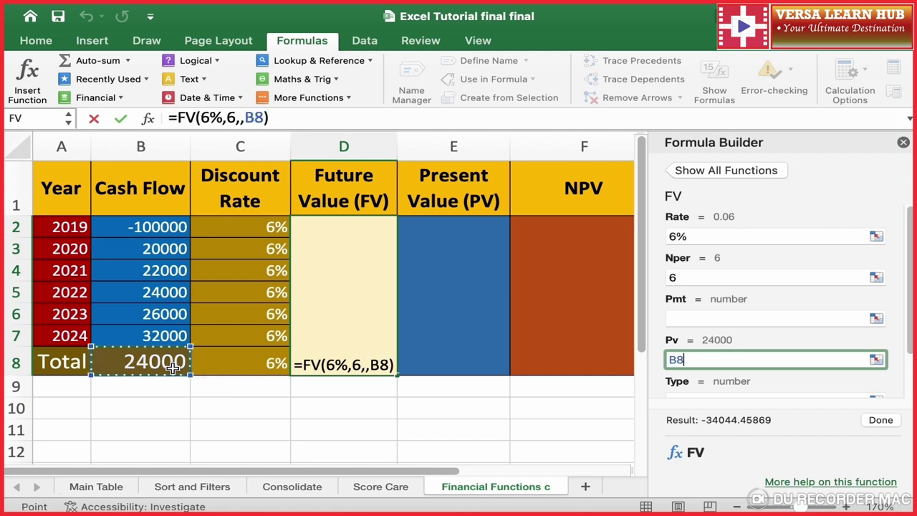
pyautogui.click(878, 423)
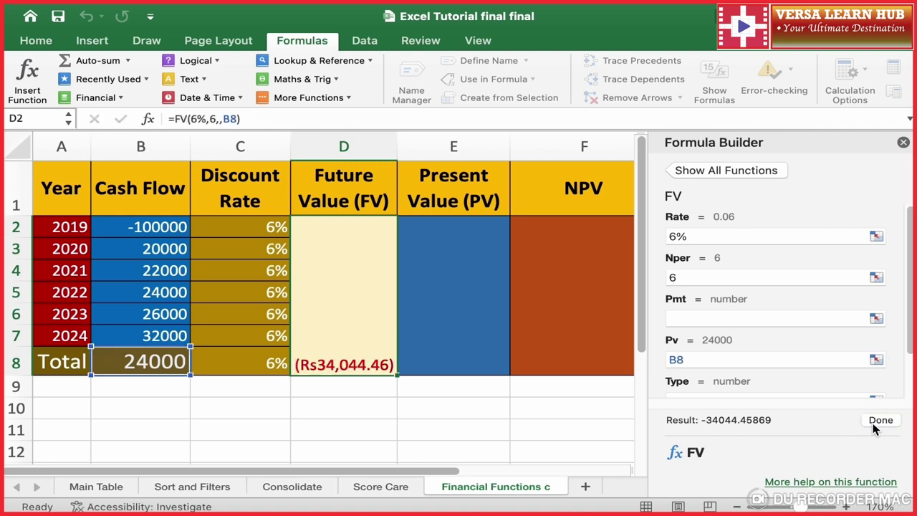
pyautogui.click(905, 144)
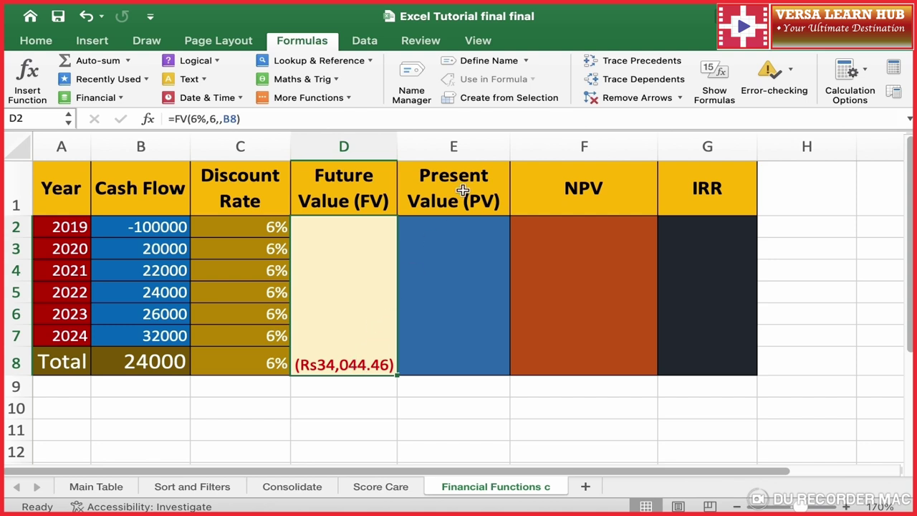
pyautogui.click(461, 274)
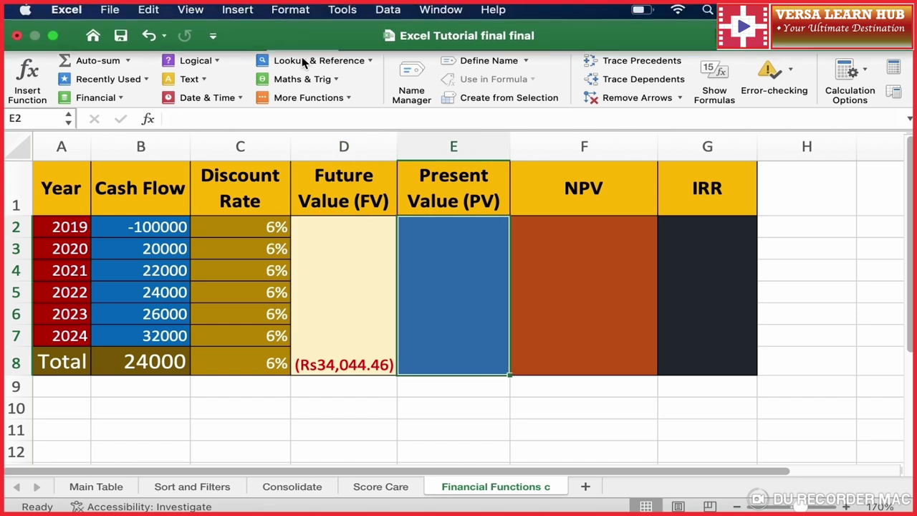
# Step: Insert the PV function into the Present Value cell through the Formula Builder search
pyautogui.click(34, 84)
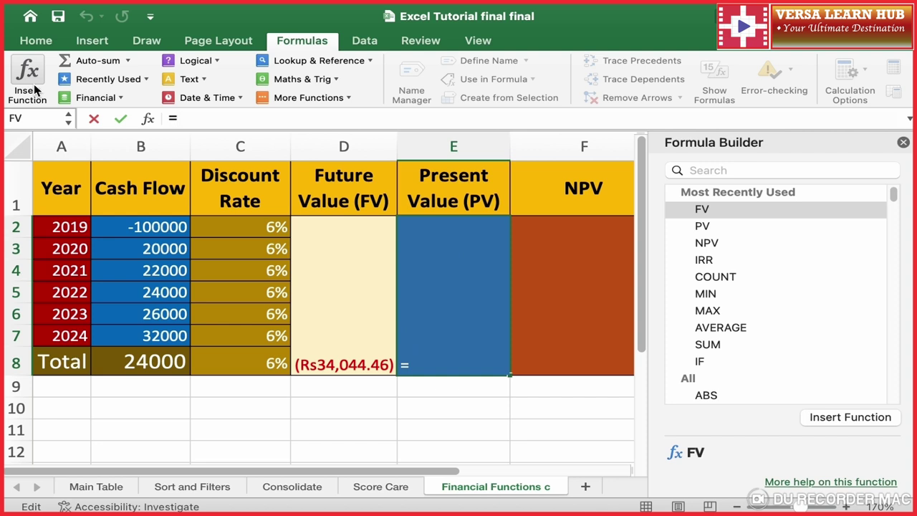
pyautogui.click(718, 172)
pyautogui.write('pv')
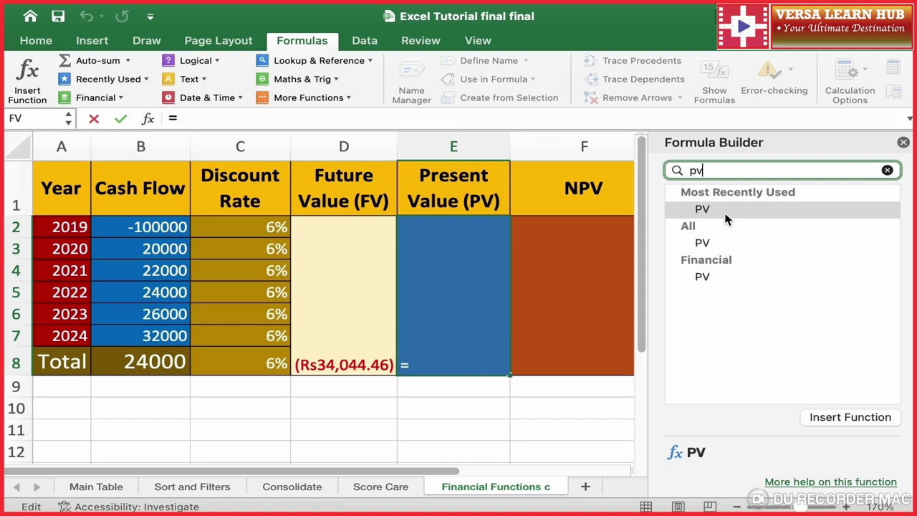
pyautogui.doubleClick(726, 214)
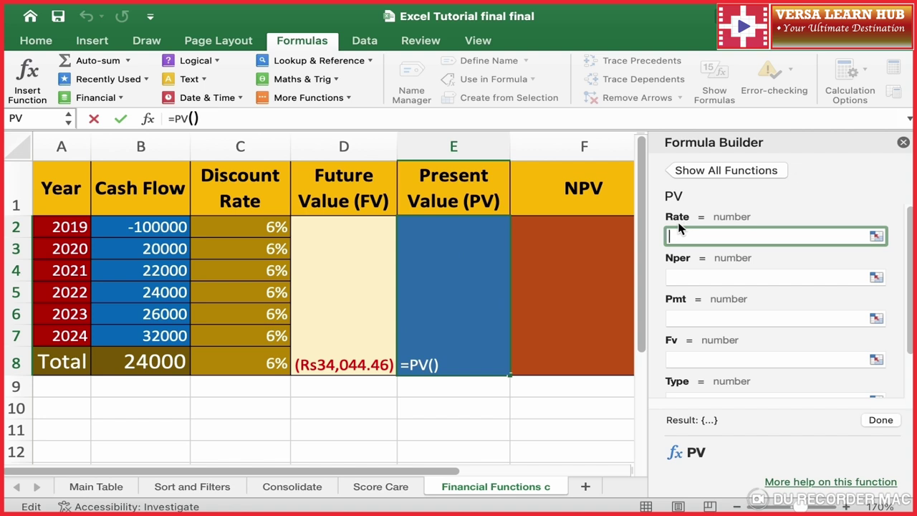
# Step: Set PV arguments Rate 6%, Nper 6 and Fv D2, giving Rs24,000.00
pyautogui.moveTo(680, 227)
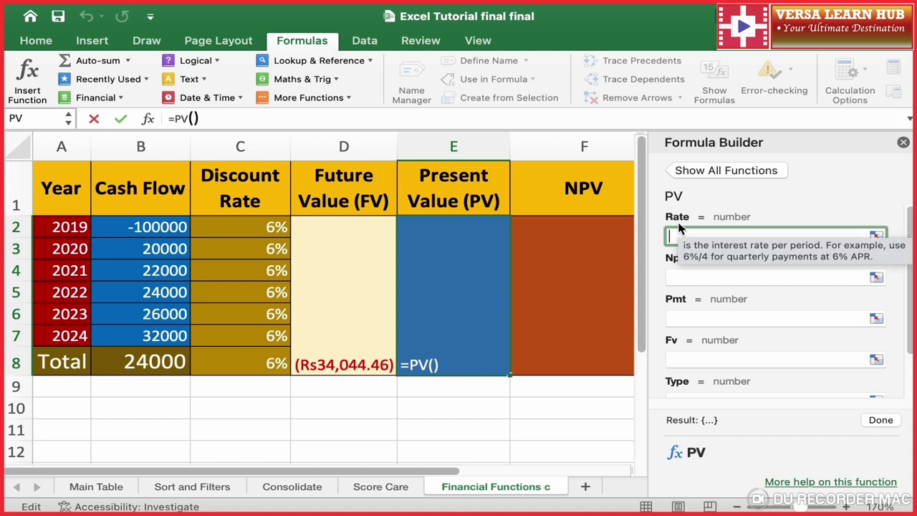
pyautogui.write('6')
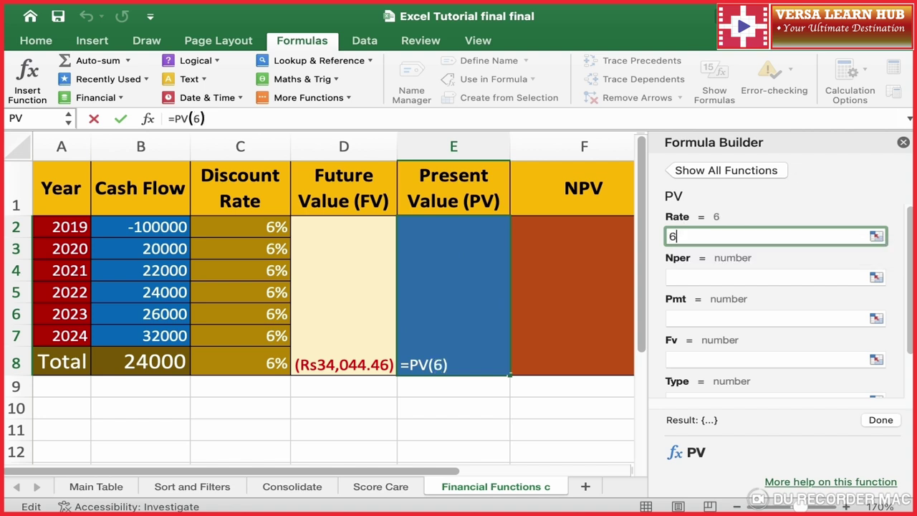
pyautogui.write('%')
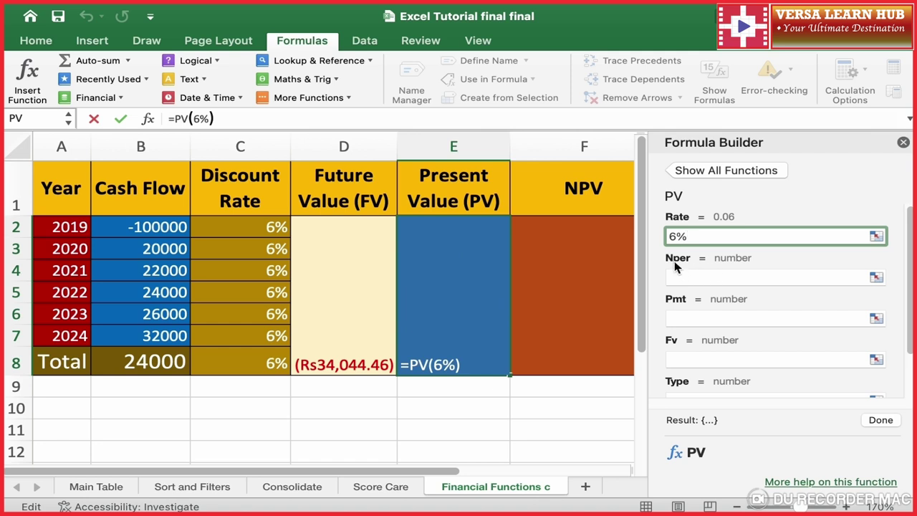
pyautogui.moveTo(704, 267)
pyautogui.click(706, 276)
pyautogui.write('6')
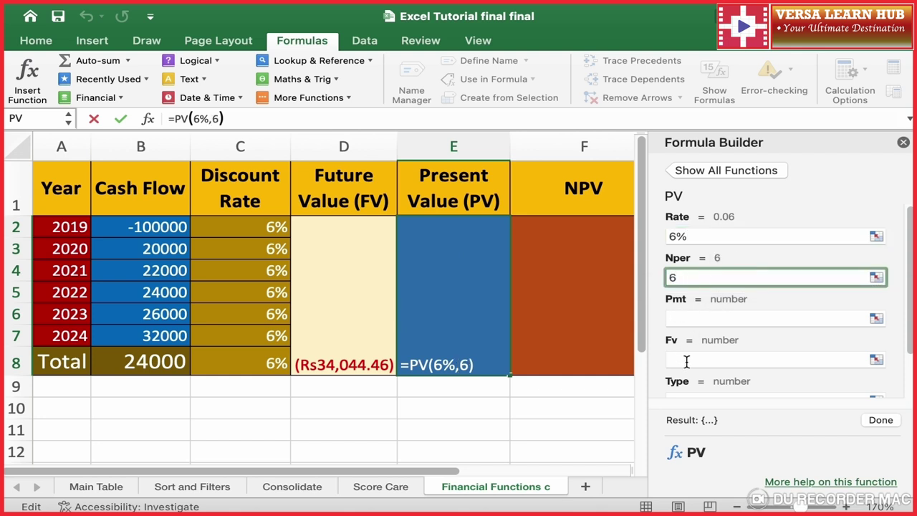
pyautogui.click(683, 359)
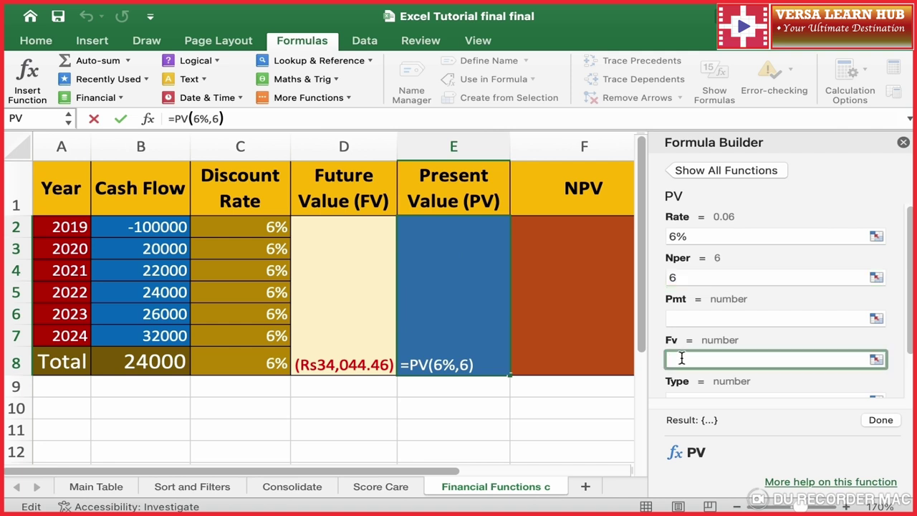
pyautogui.click(353, 371)
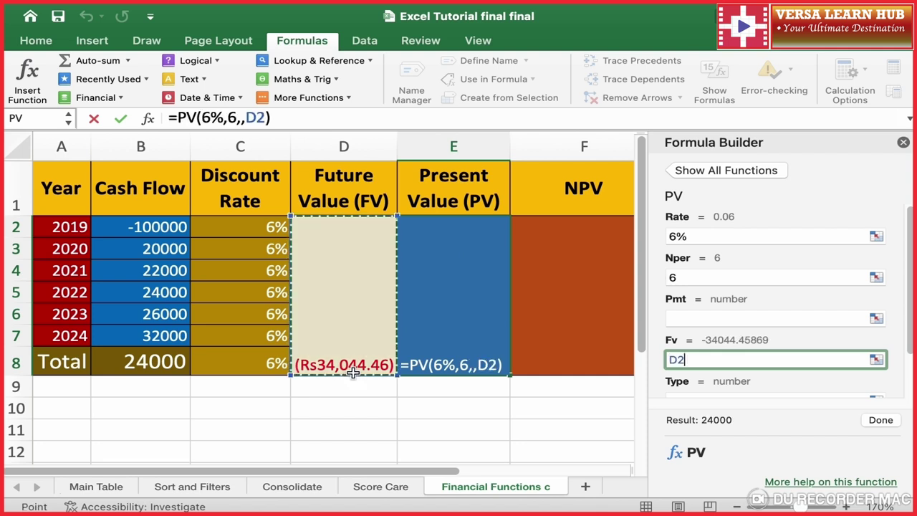
pyautogui.click(881, 421)
pyautogui.click(903, 143)
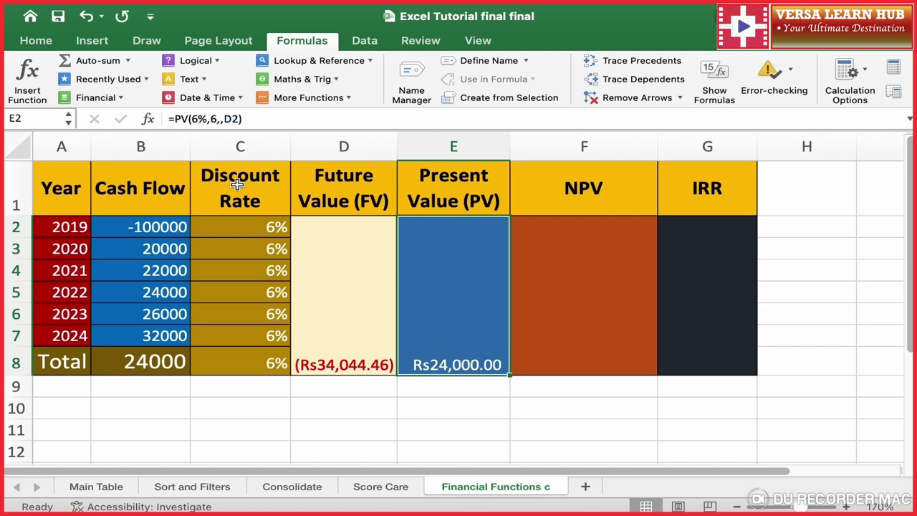
pyautogui.click(138, 148)
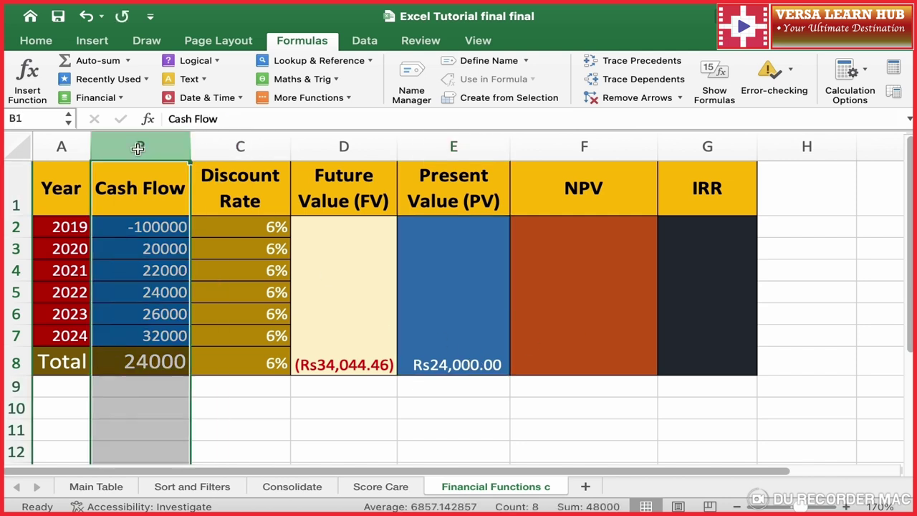
pyautogui.click(437, 297)
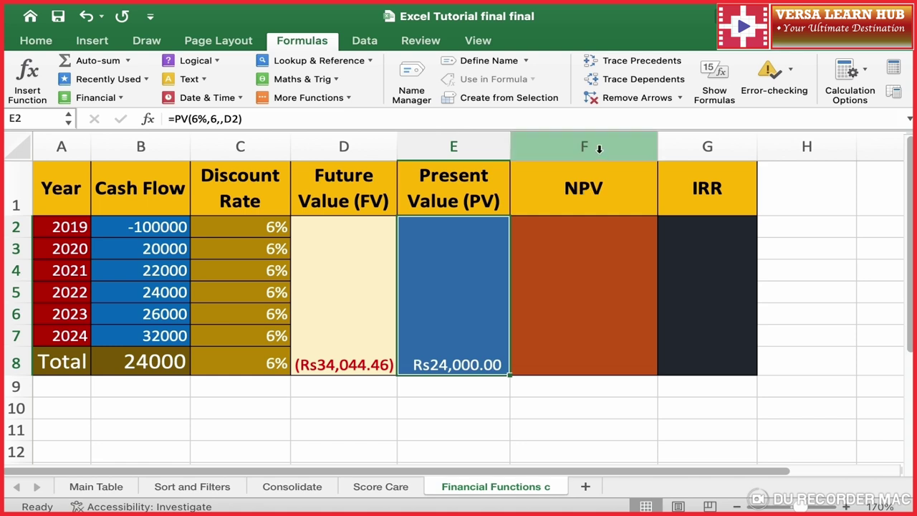
pyautogui.click(593, 270)
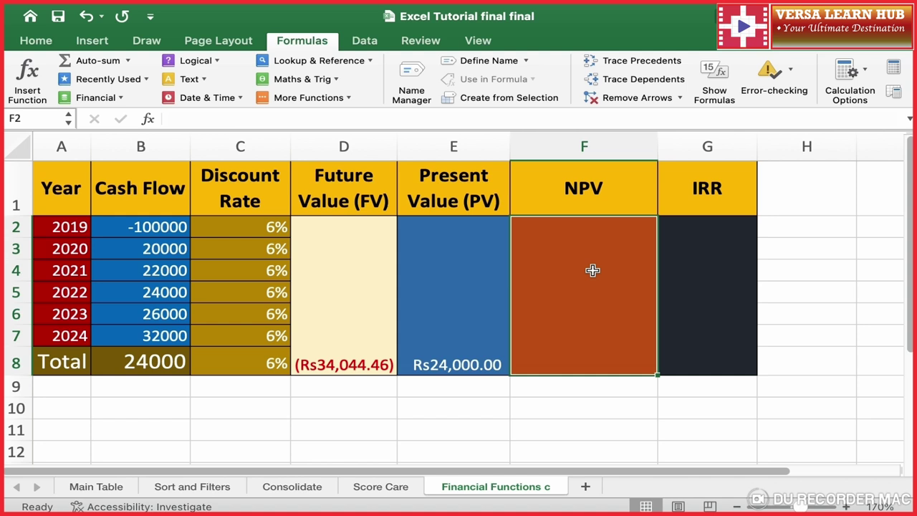
# Step: Enter =NPV(C2, B3:B7)+B2 in the NPV cell, returning 3105.406
pyautogui.write('=npv')
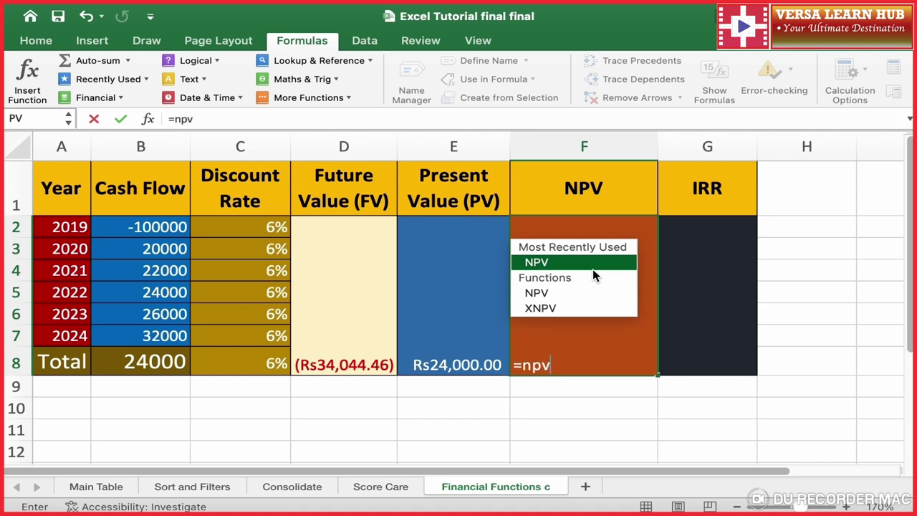
pyautogui.write('(')
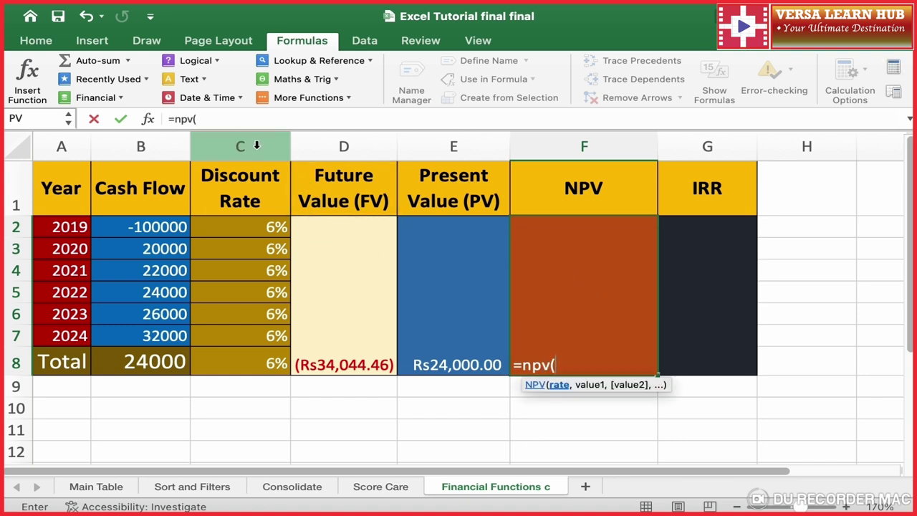
pyautogui.click(279, 227)
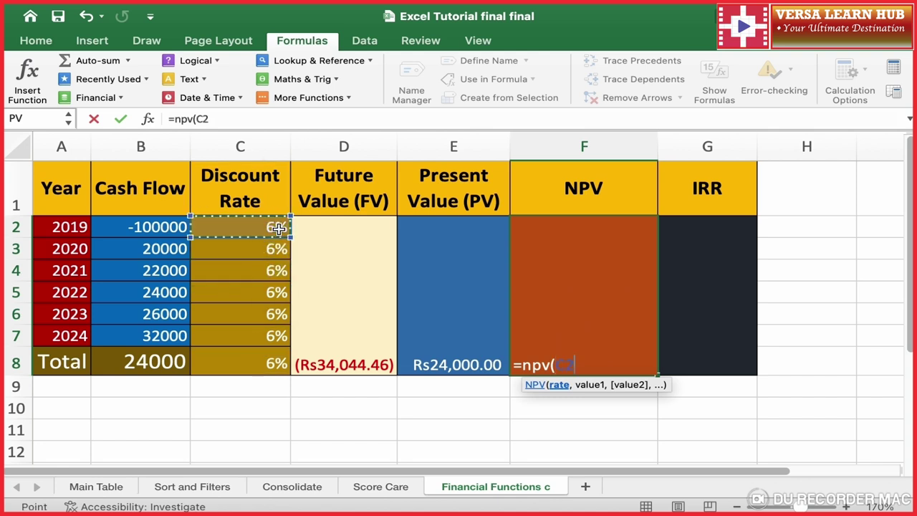
pyautogui.write(',')
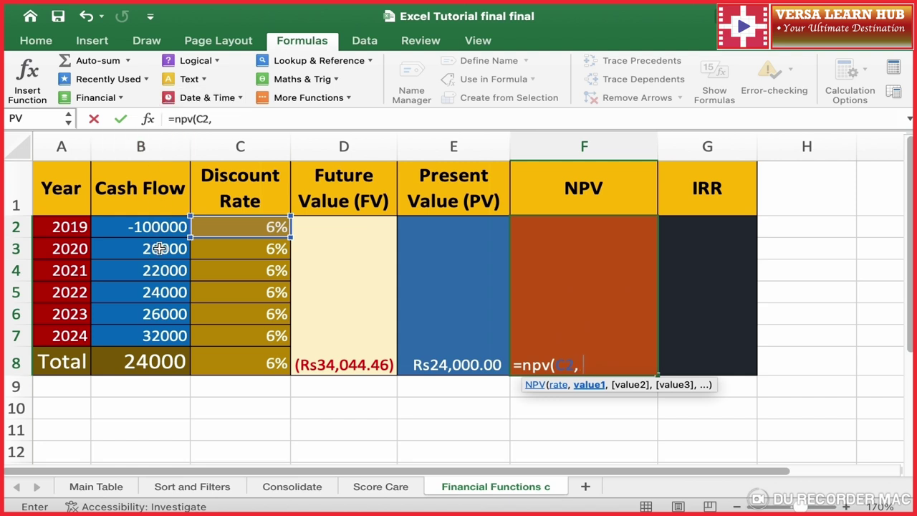
pyautogui.click(164, 250)
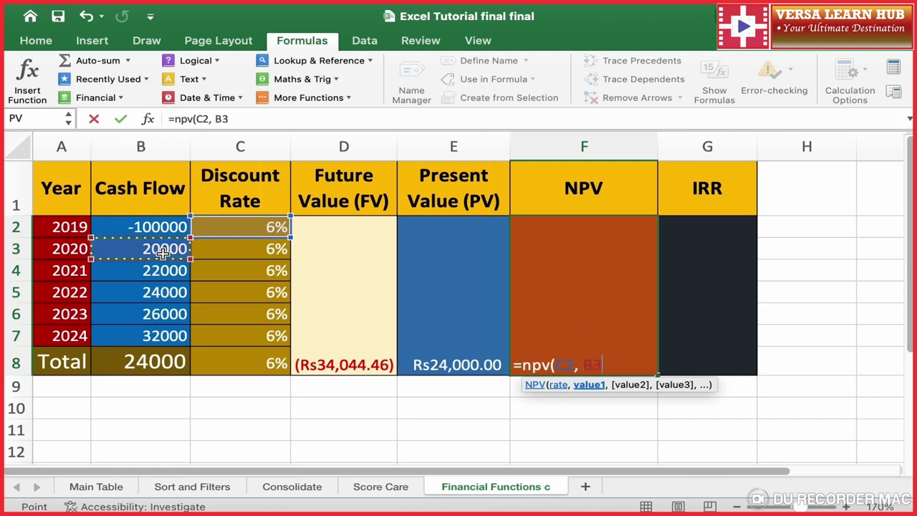
pyautogui.moveTo(164, 253); pyautogui.dragTo(163, 329)
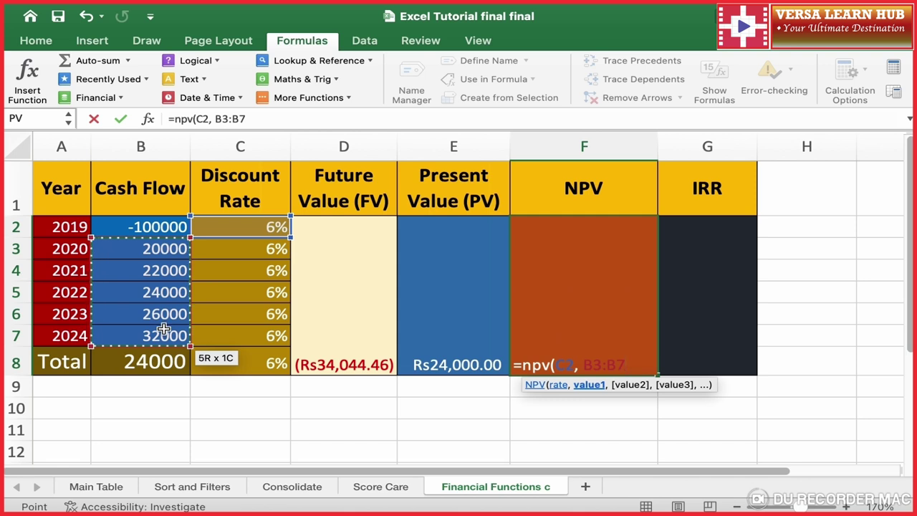
pyautogui.write(')')
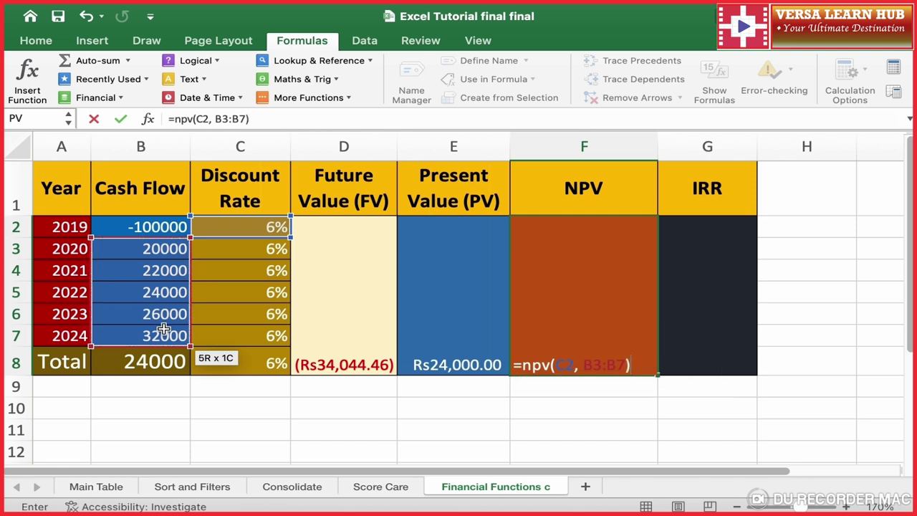
pyautogui.write('+')
pyautogui.click(175, 227)
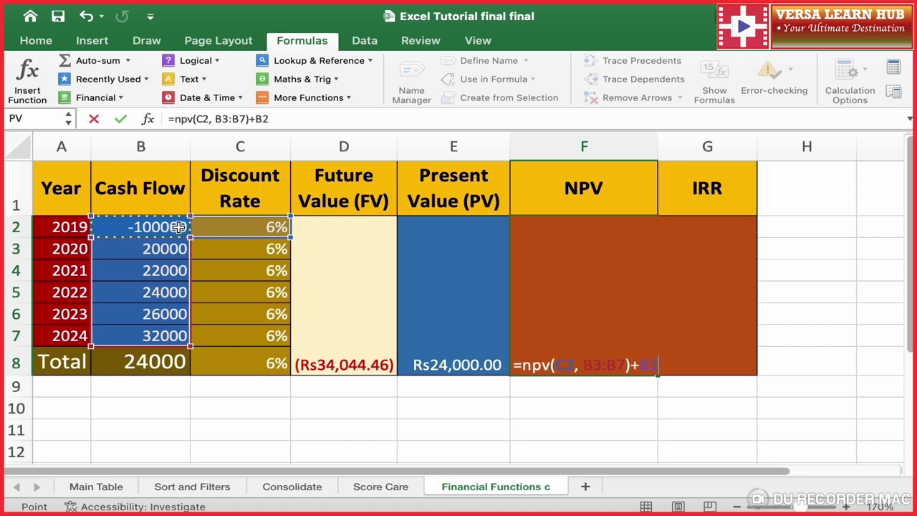
pyautogui.press('Return')
pyautogui.click(629, 372)
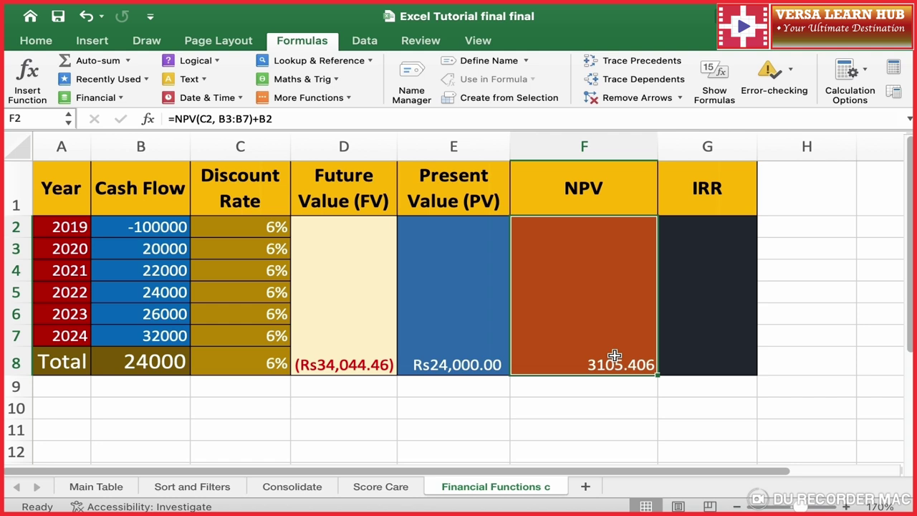
pyautogui.click(273, 143)
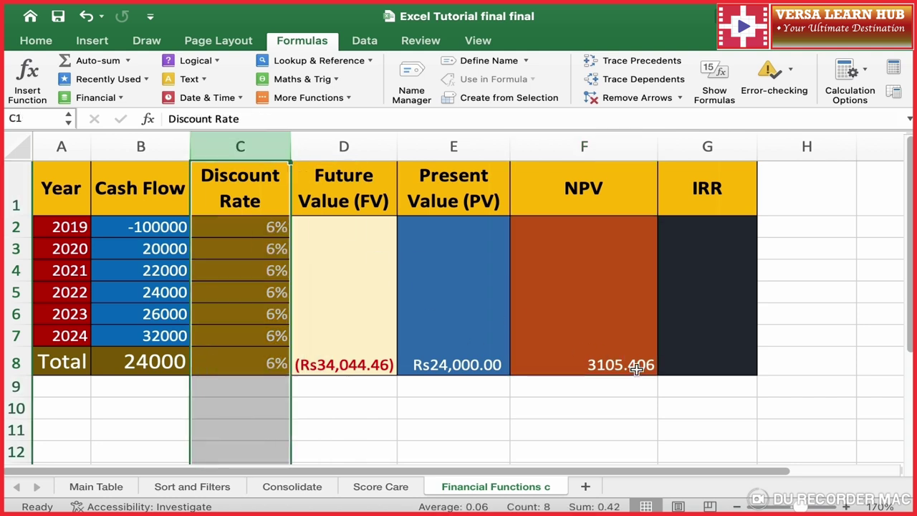
pyautogui.click(616, 356)
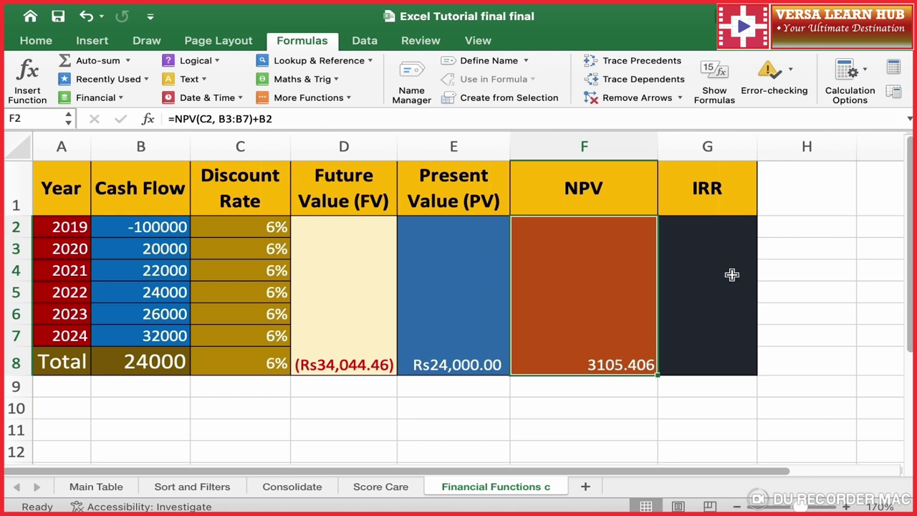
pyautogui.click(732, 275)
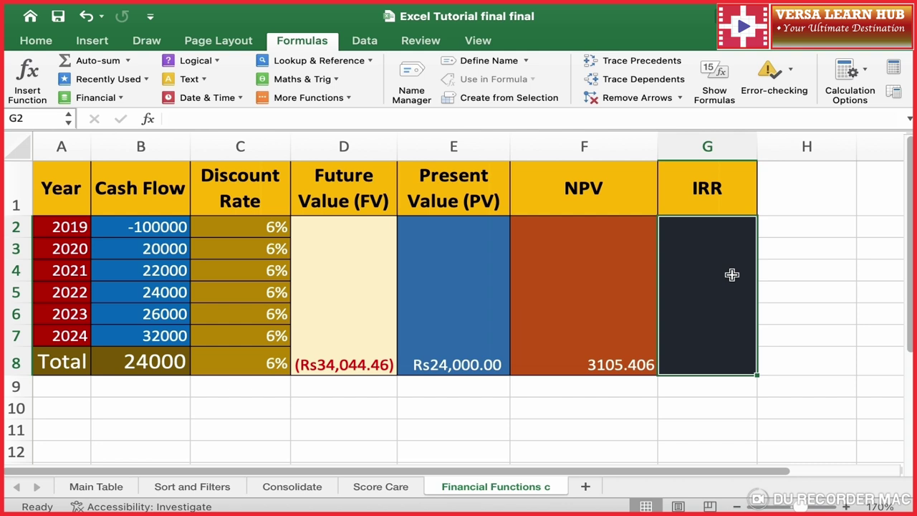
# Step: Enter =IRR(B2:B7) in the IRR cell, returning 7.052%
pyautogui.write('=ir')
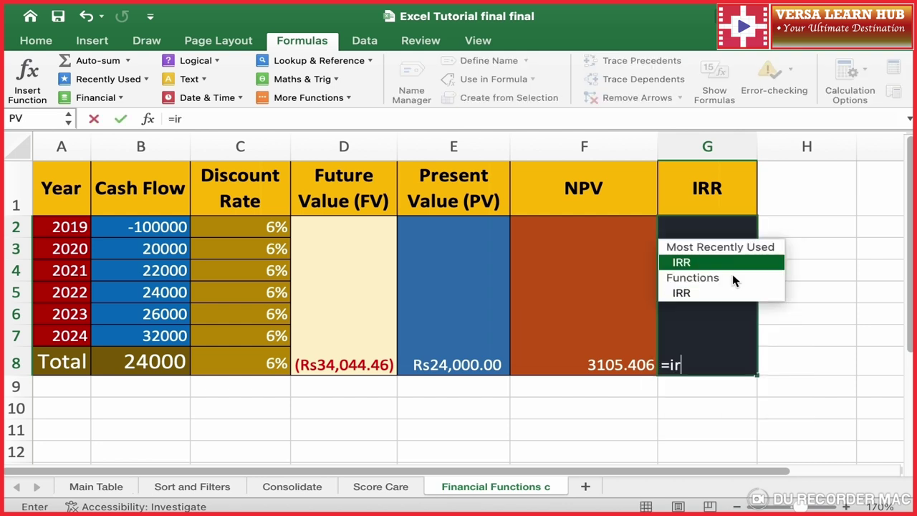
pyautogui.write('r(')
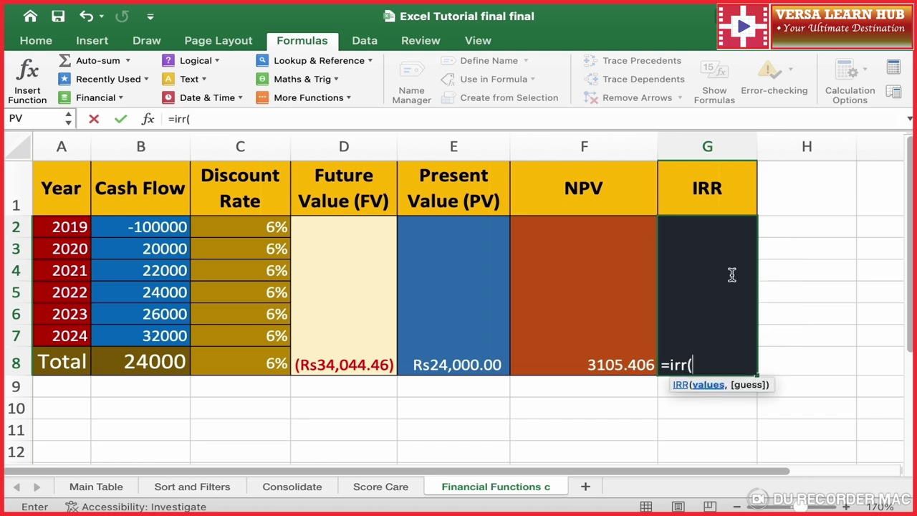
pyautogui.click(529, 312)
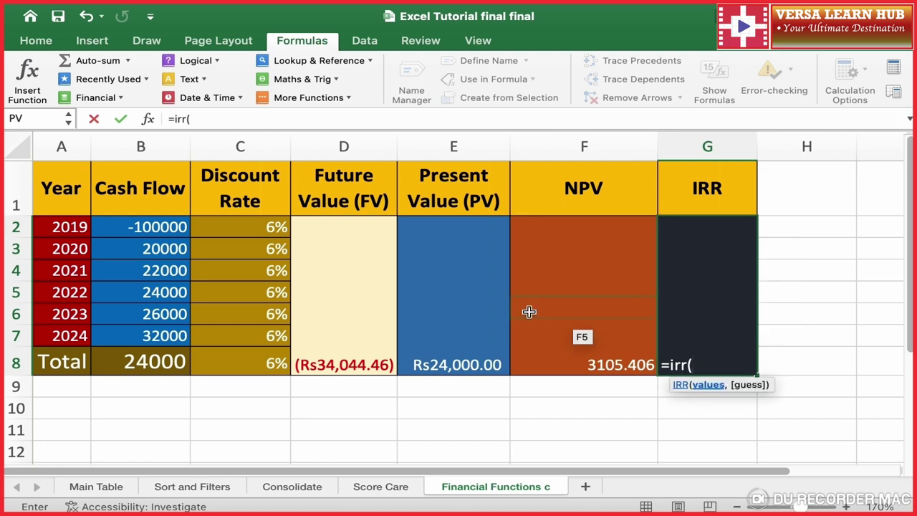
pyautogui.click(166, 227)
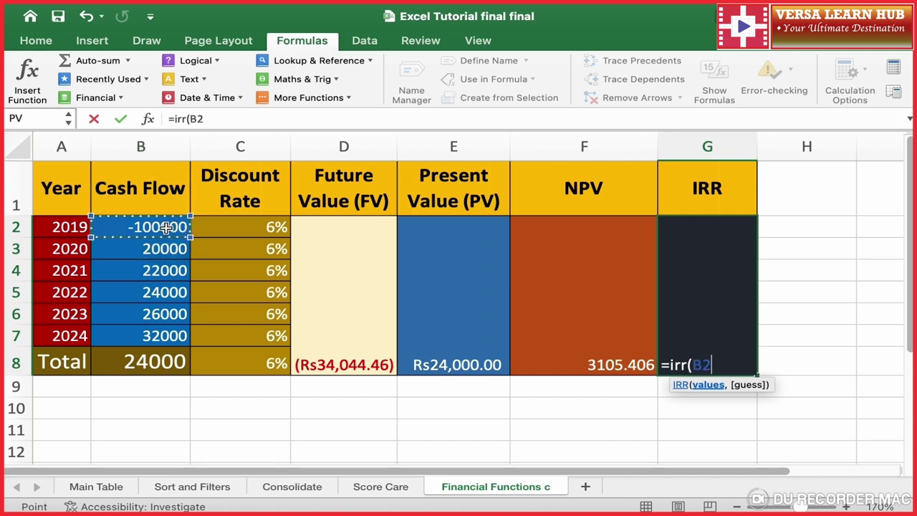
pyautogui.moveTo(167, 227); pyautogui.dragTo(168, 327)
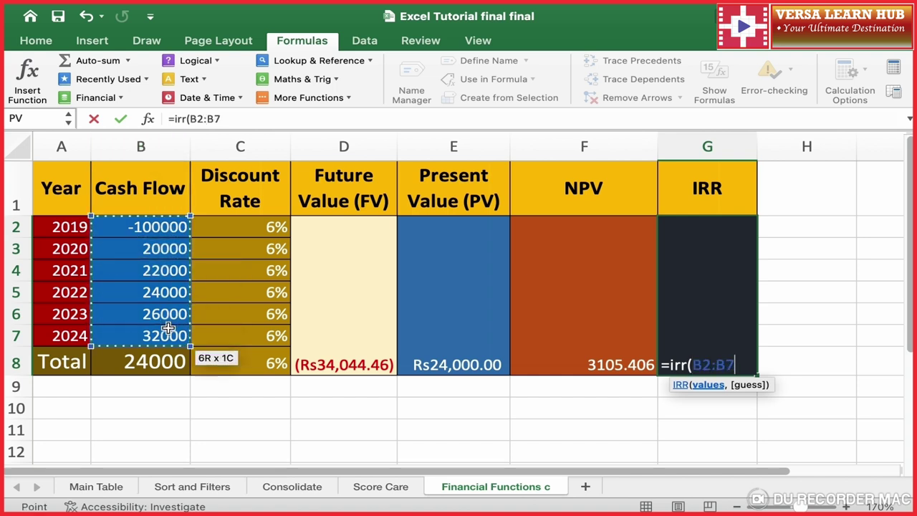
pyautogui.write(')')
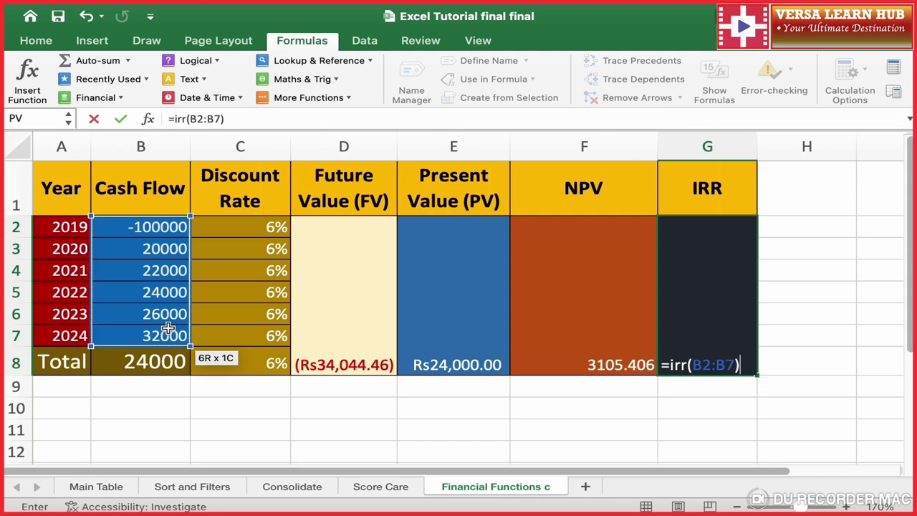
pyautogui.press('Return')
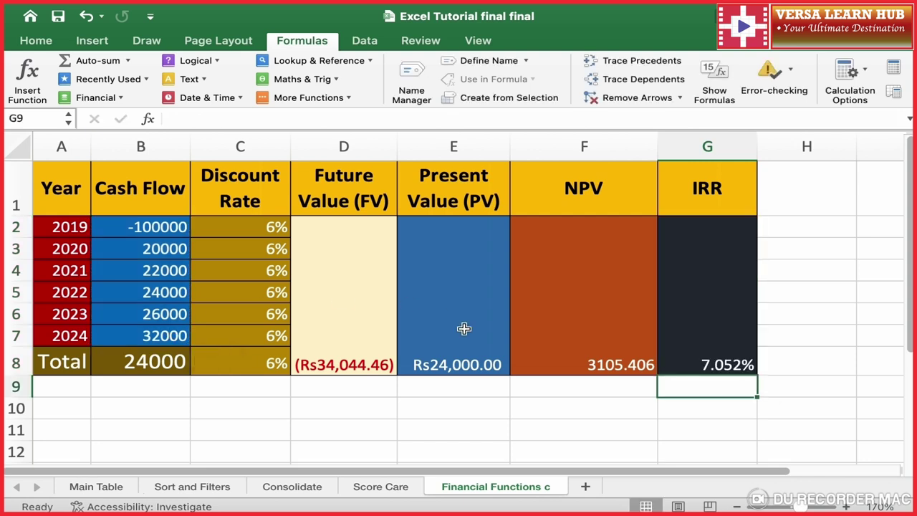
pyautogui.click(708, 373)
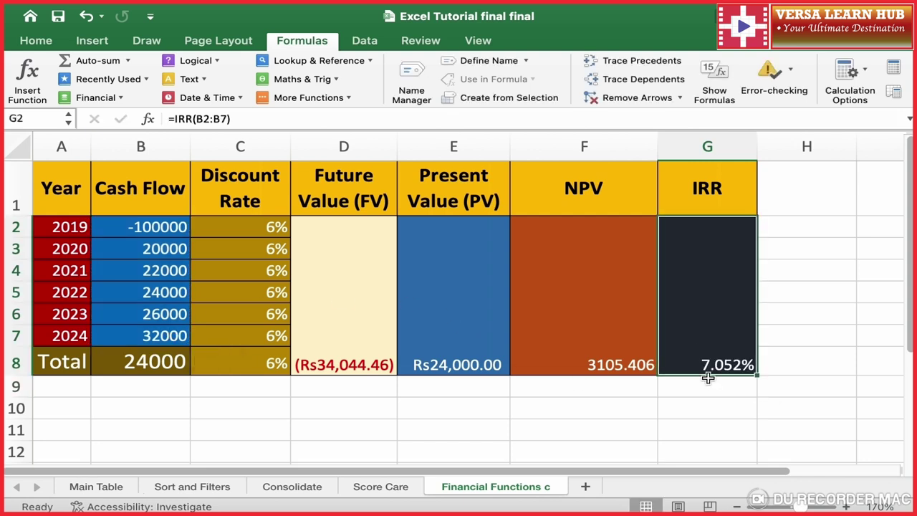
pyautogui.click(137, 148)
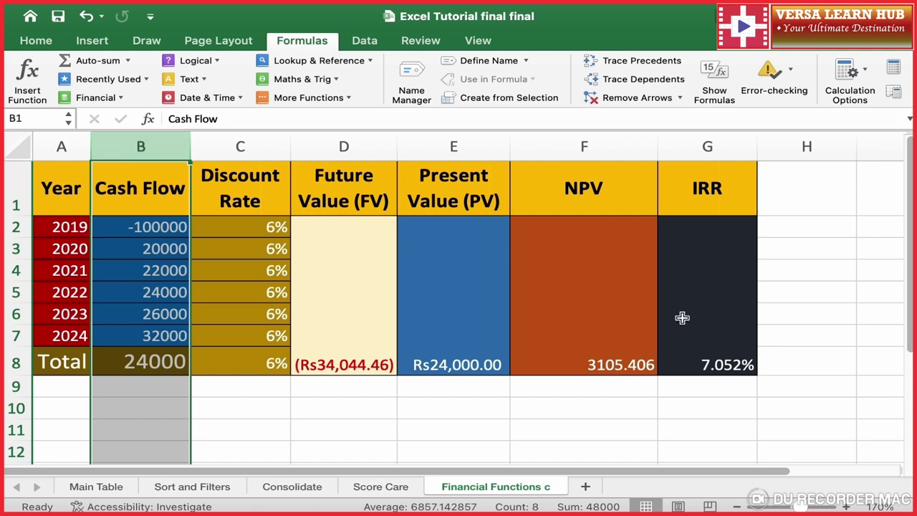
pyautogui.click(724, 364)
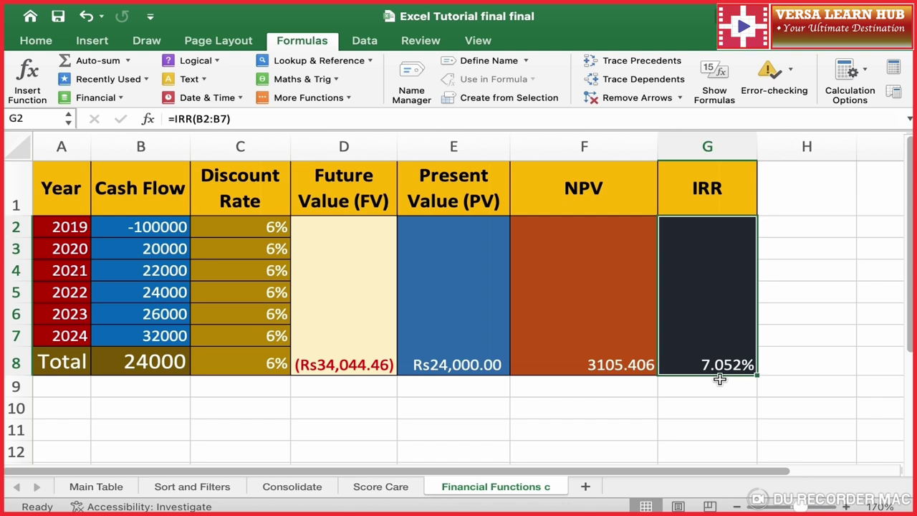
# Step: Change discount rate C2 to 7.052 and confirm the NPV recalculates to -0.925
pyautogui.click(623, 364)
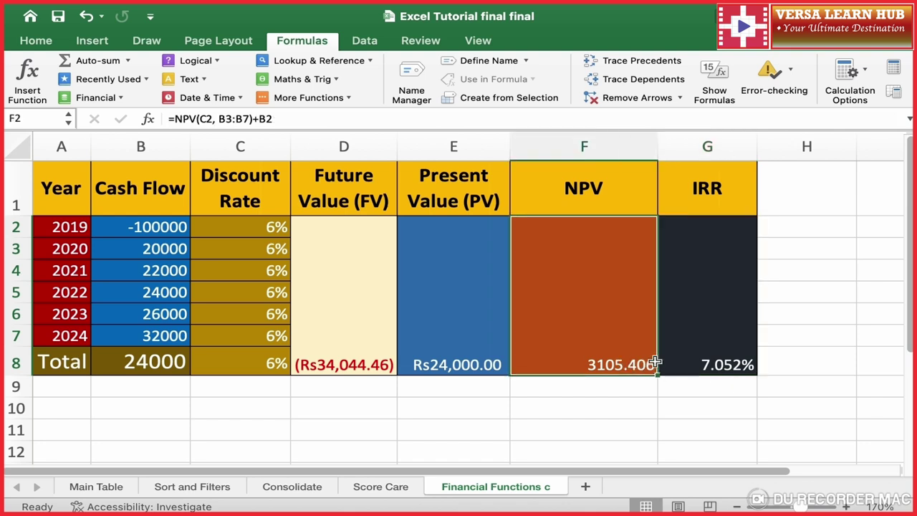
pyautogui.click(711, 365)
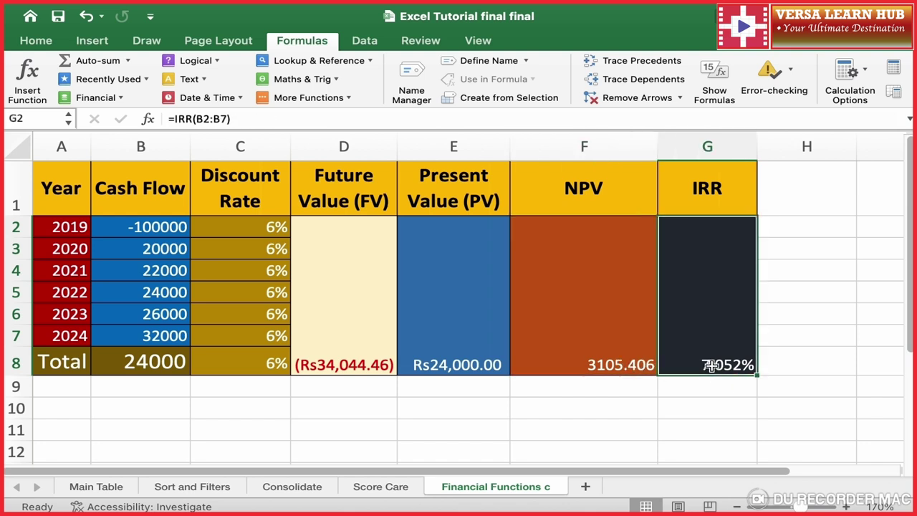
pyautogui.click(247, 233)
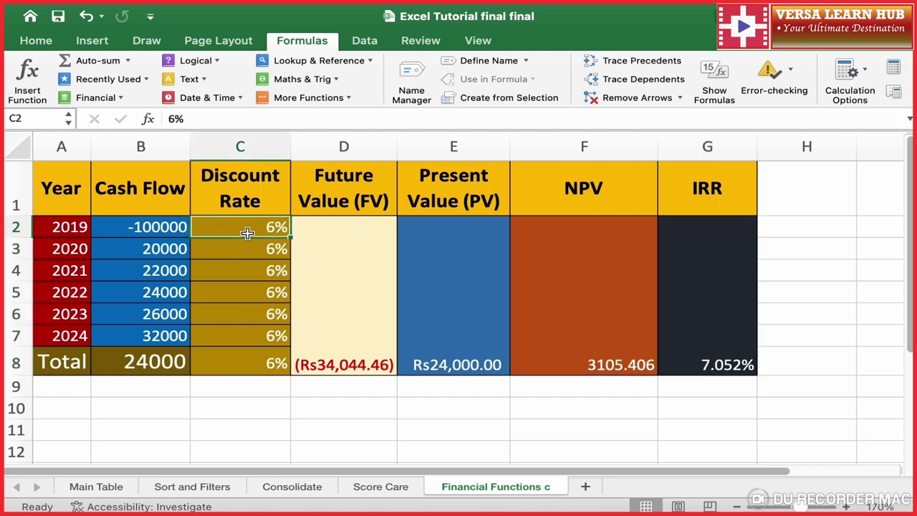
pyautogui.write('7.')
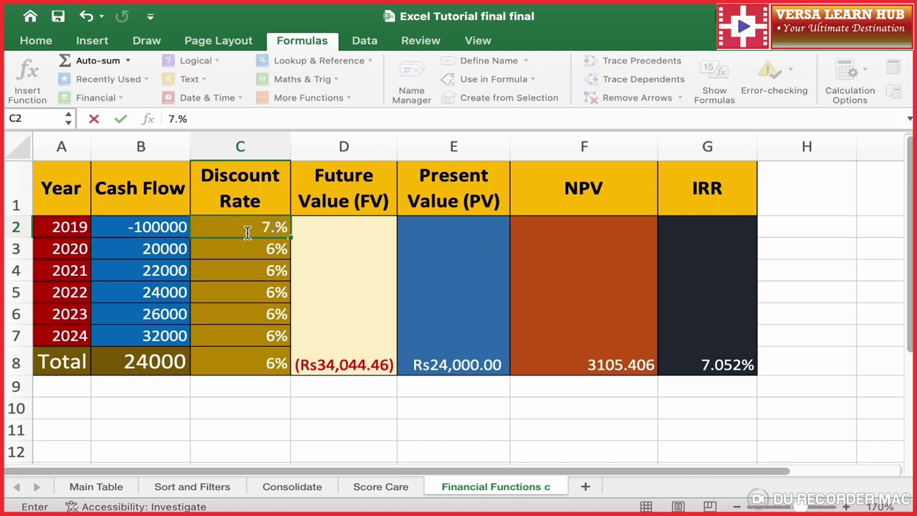
pyautogui.write('0')
pyautogui.write('52')
pyautogui.press('Return')
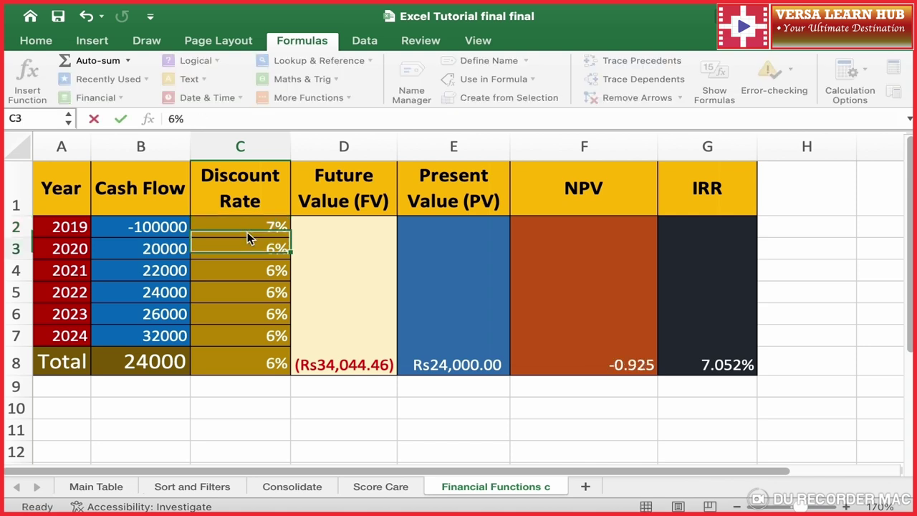
pyautogui.click(632, 367)
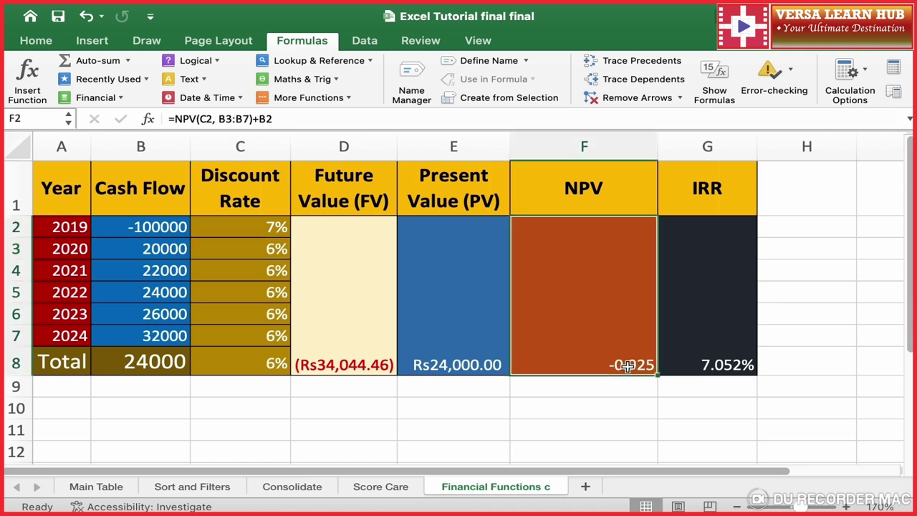